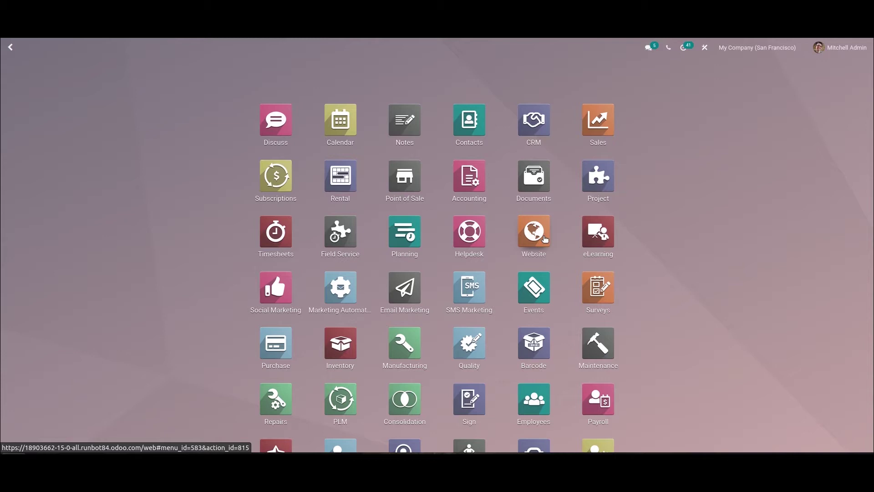
Go to Website Configuration > Settings and search the settings for 'curre'
{"action": "left_click", "coordinate": [546, 239]}
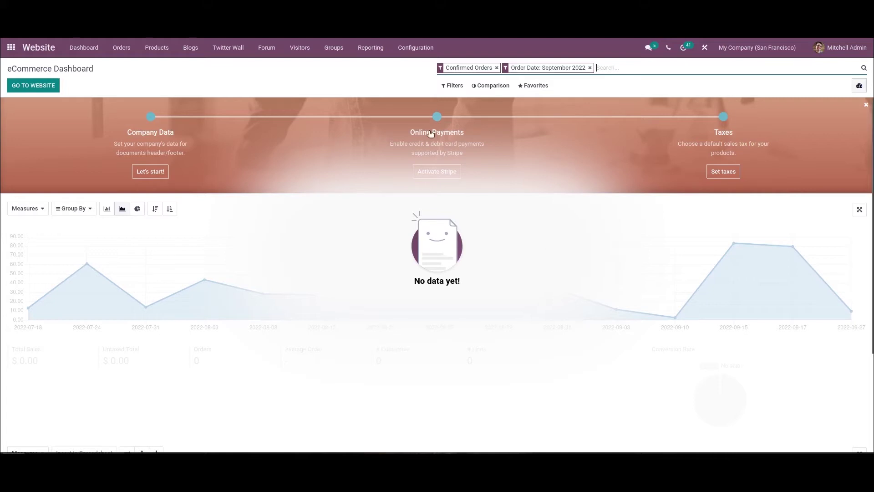
{"action": "left_click", "coordinate": [416, 48]}
{"action": "left_click", "coordinate": [417, 68]}
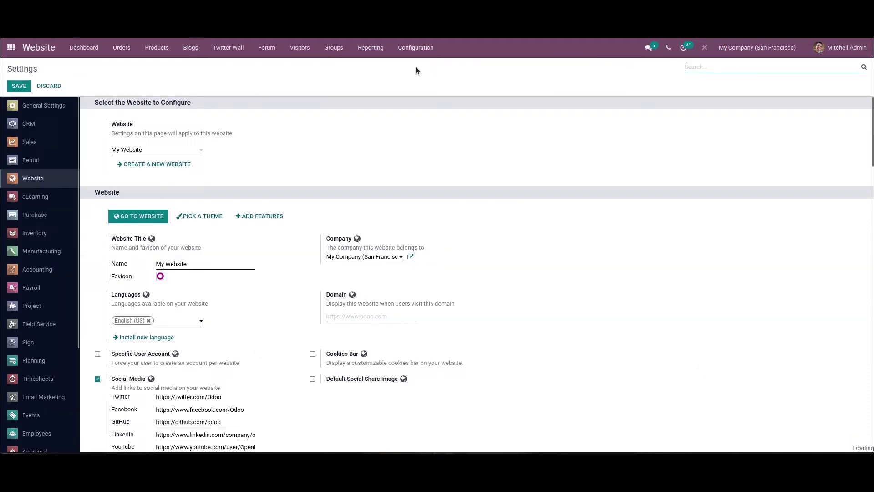
{"action": "left_click", "coordinate": [725, 67]}
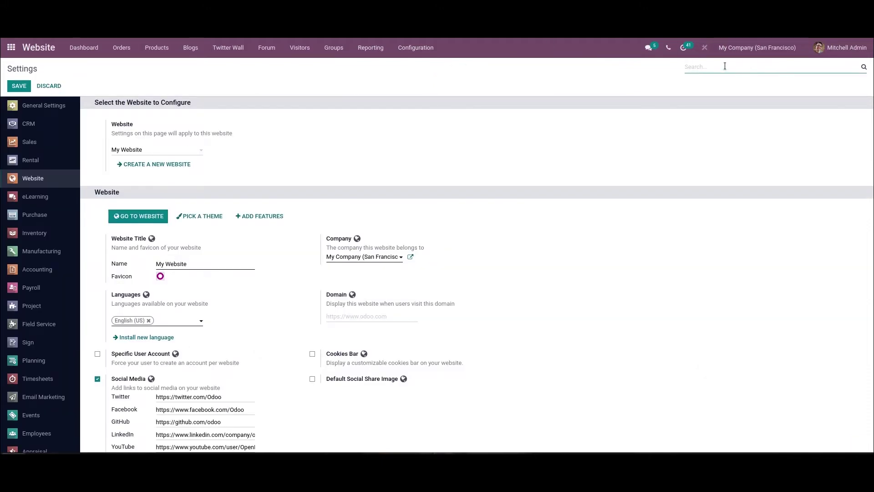
{"action": "type", "text": "curre"}
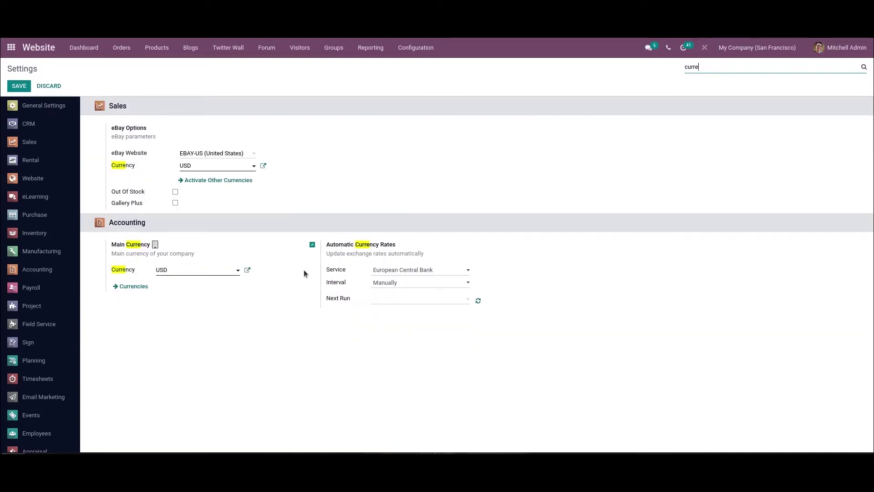
Open the Currencies list, search for 'inr', and activate the Indian rupee
{"action": "left_click", "coordinate": [134, 288]}
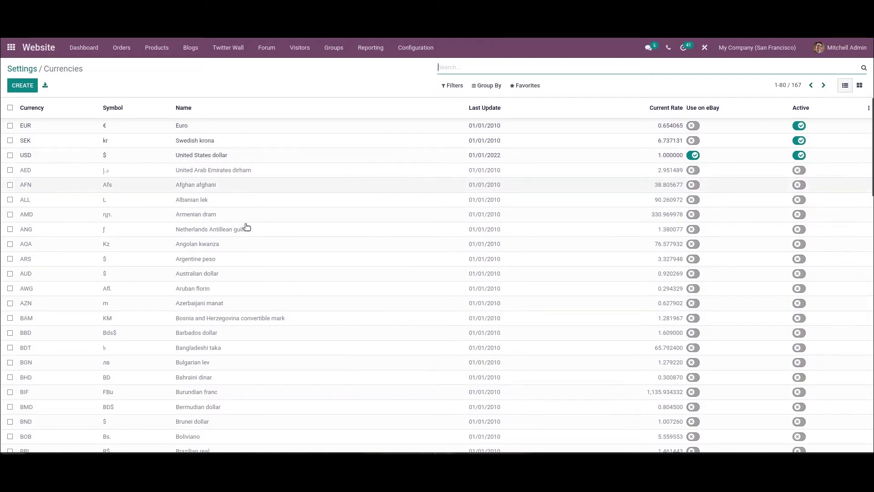
{"action": "left_click", "coordinate": [30, 85]}
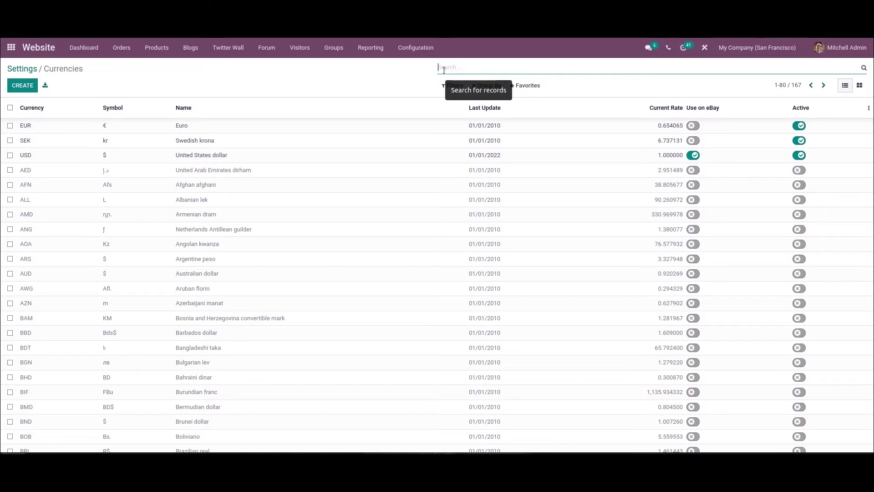
{"action": "type", "text": "inr"}
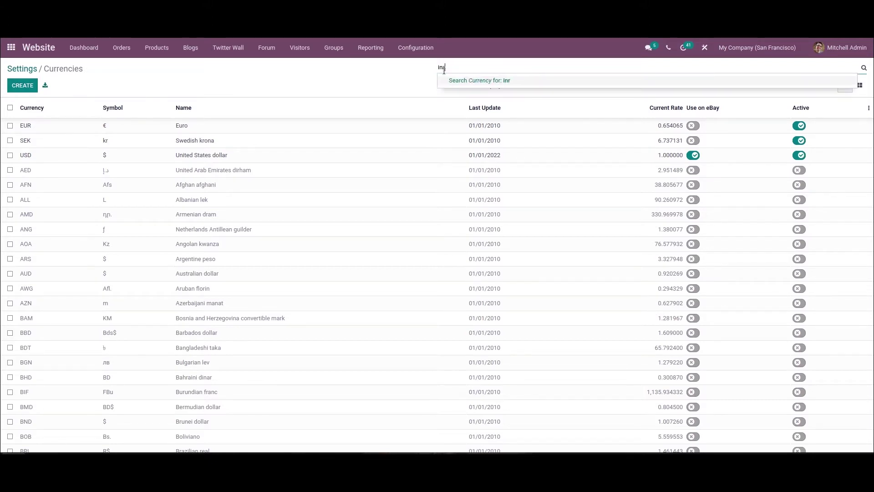
{"action": "key", "text": "Return"}
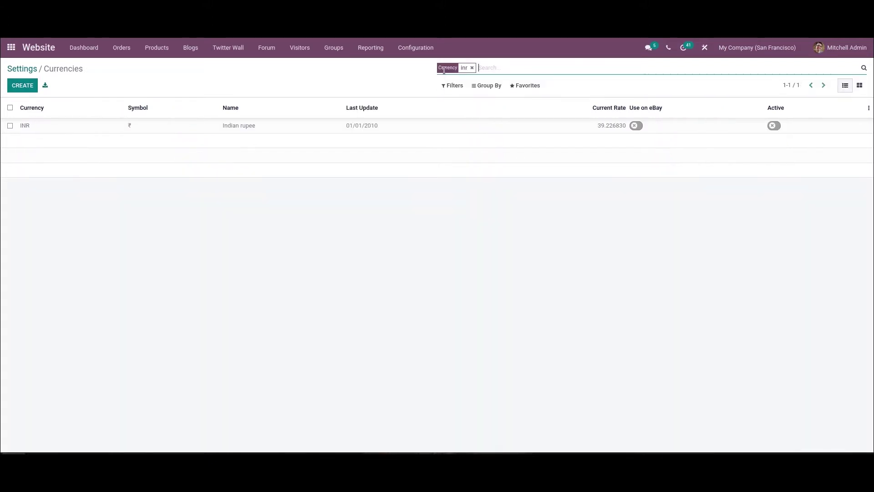
{"action": "left_click", "coordinate": [774, 126]}
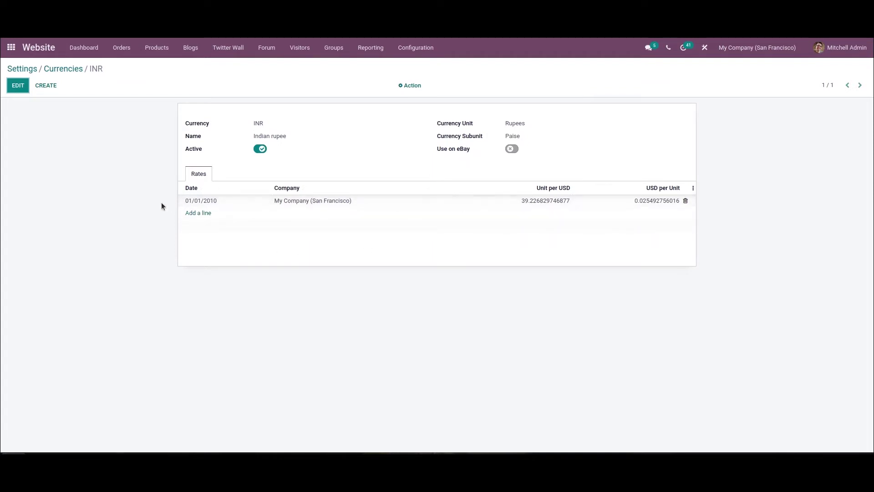
Add an INR rate line of 1 unit per USD, accept the warning, and save the currency
{"action": "left_click", "coordinate": [198, 214]}
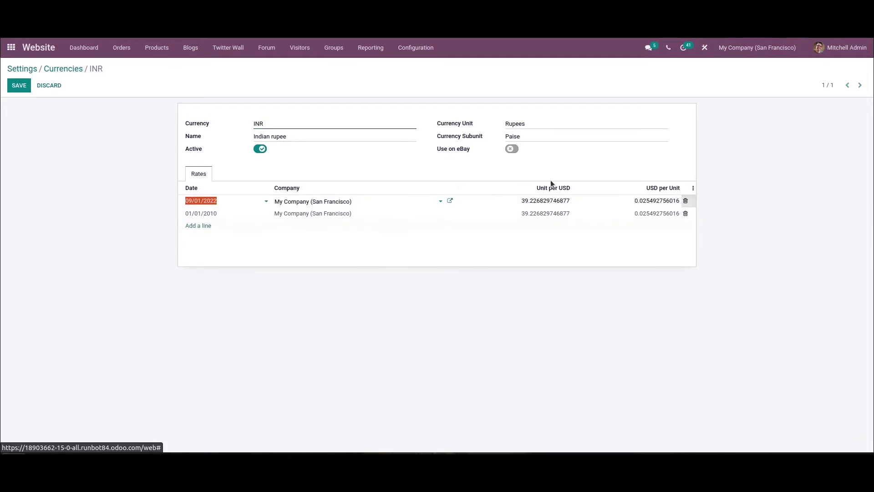
{"action": "left_click", "coordinate": [534, 200]}
{"action": "type", "text": "1"}
{"action": "left_click", "coordinate": [453, 233]}
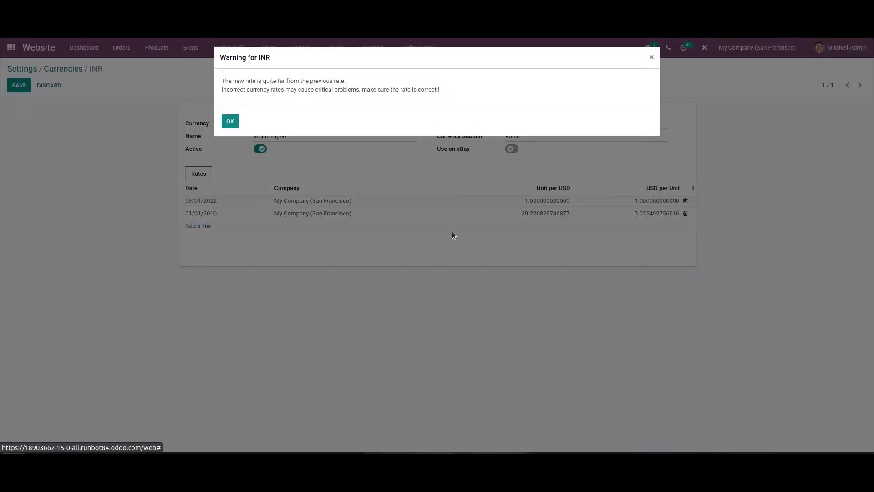
{"action": "left_click", "coordinate": [229, 124]}
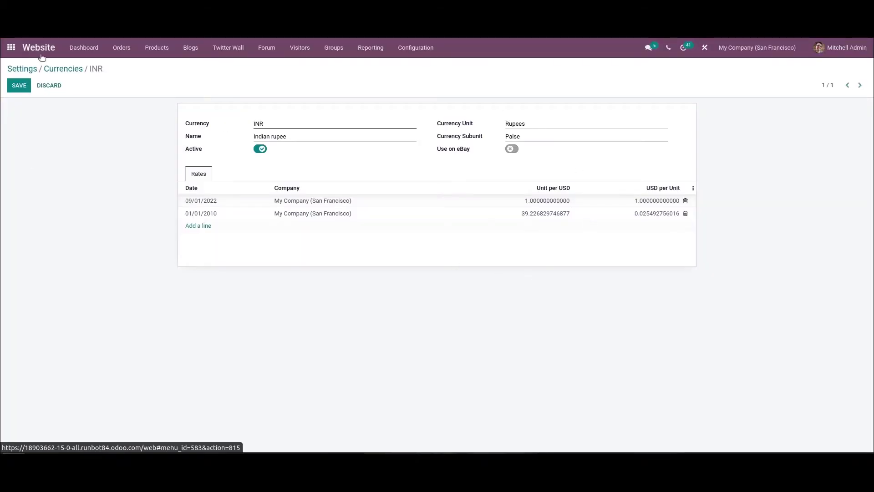
{"action": "left_click", "coordinate": [20, 85]}
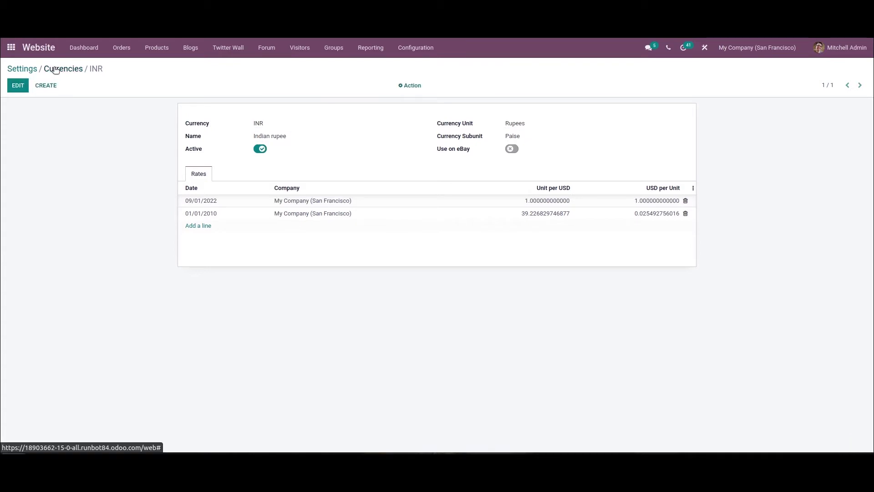
{"action": "left_click", "coordinate": [53, 71]}
Return to Settings, clear the 'curre' search, and open Products > Pricelists
{"action": "left_click", "coordinate": [29, 70]}
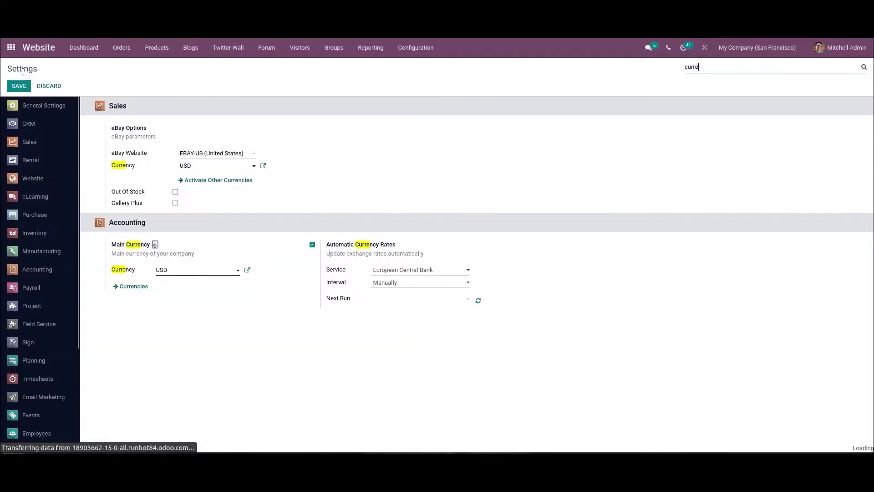
{"action": "double_click", "coordinate": [700, 67]}
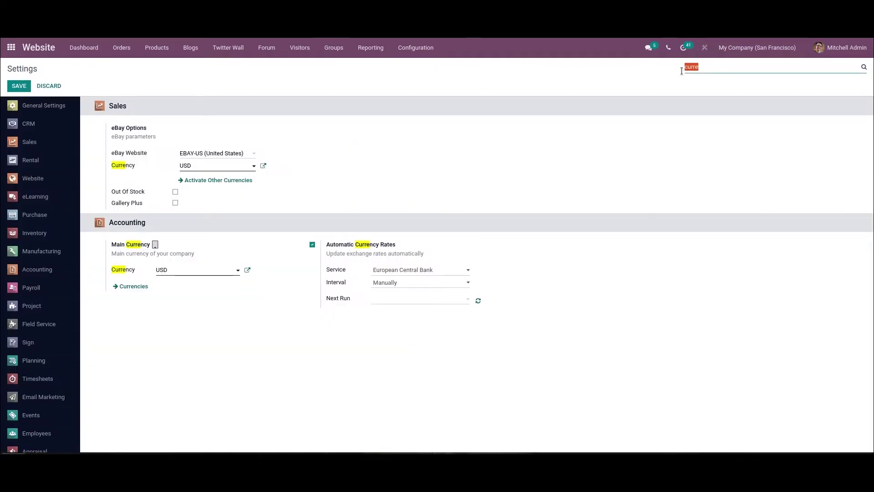
{"action": "key", "text": "BackSpace"}
{"action": "scroll", "coordinate": [492, 326], "scroll_direction": "down", "scroll_amount": 15}
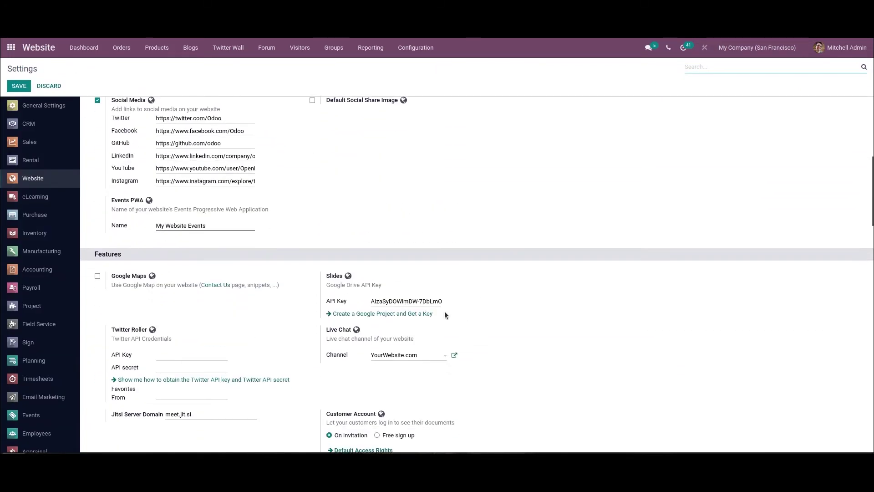
{"action": "scroll", "coordinate": [394, 307], "scroll_direction": "down", "scroll_amount": 3}
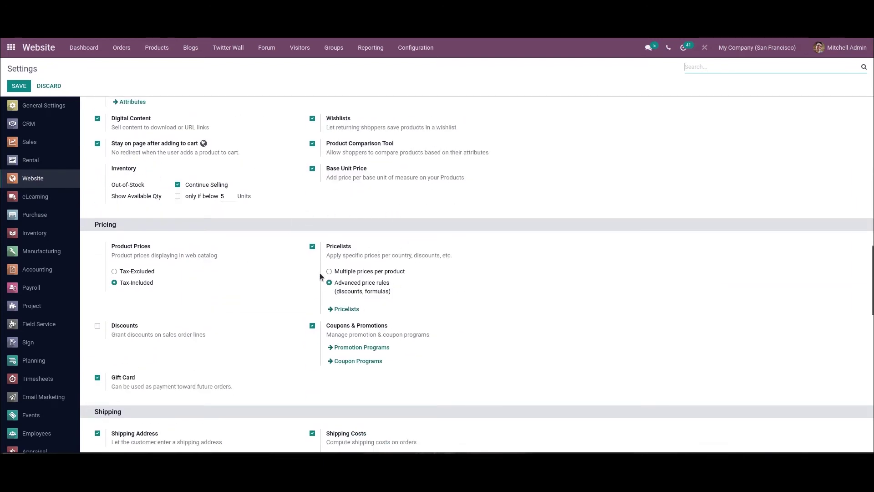
{"action": "mouse_move", "coordinate": [320, 275]}
{"action": "left_click", "coordinate": [157, 48]}
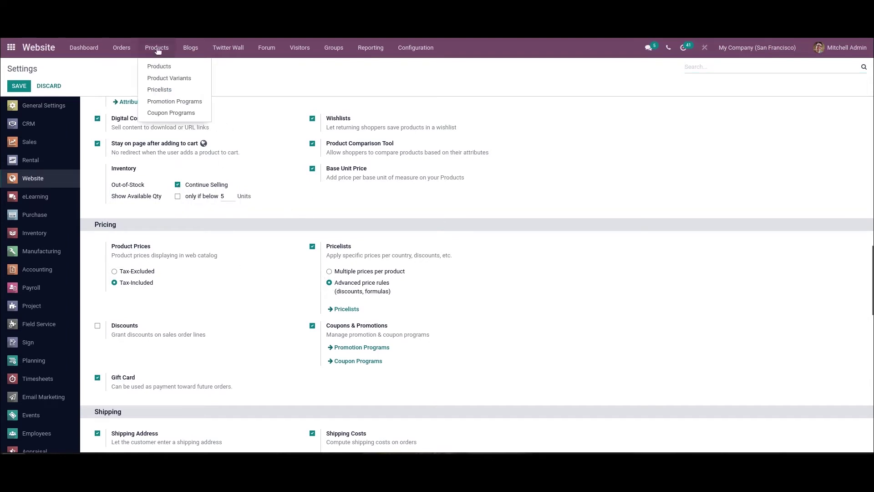
{"action": "left_click", "coordinate": [167, 90]}
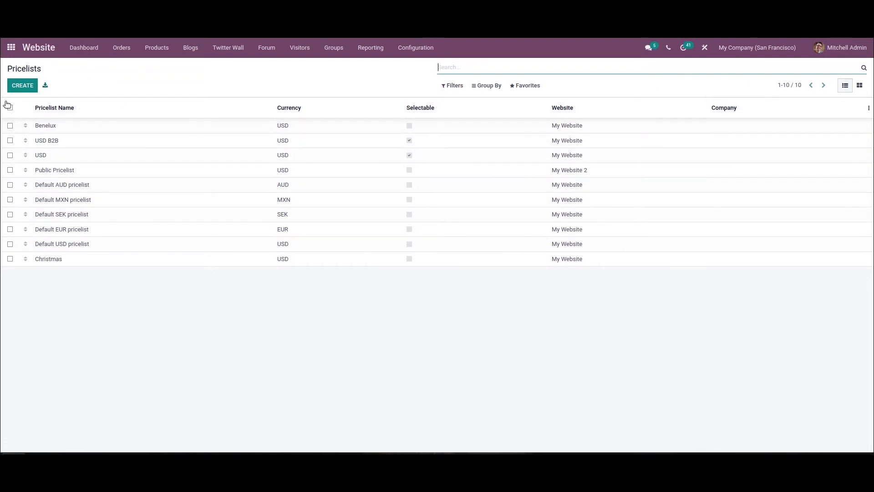
Create a new pricelist named 'Demo Pricelist' with INR as its currency
{"action": "left_click", "coordinate": [22, 85]}
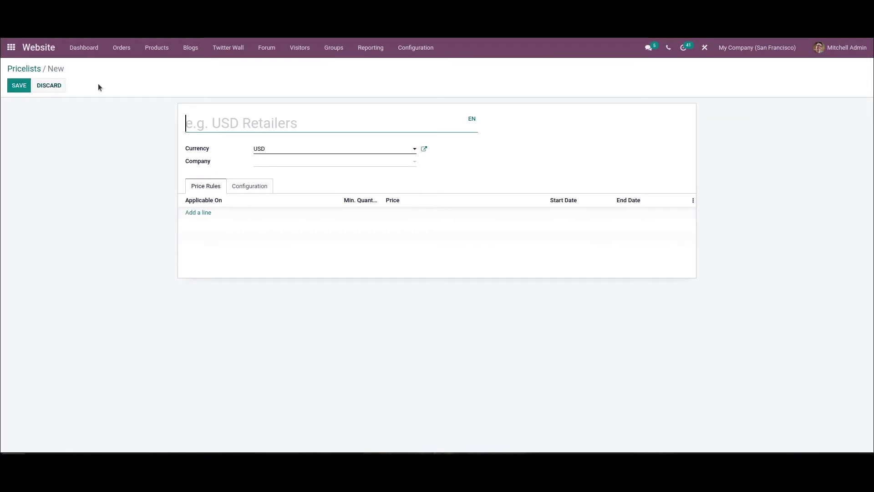
{"action": "type", "text": "Demo"}
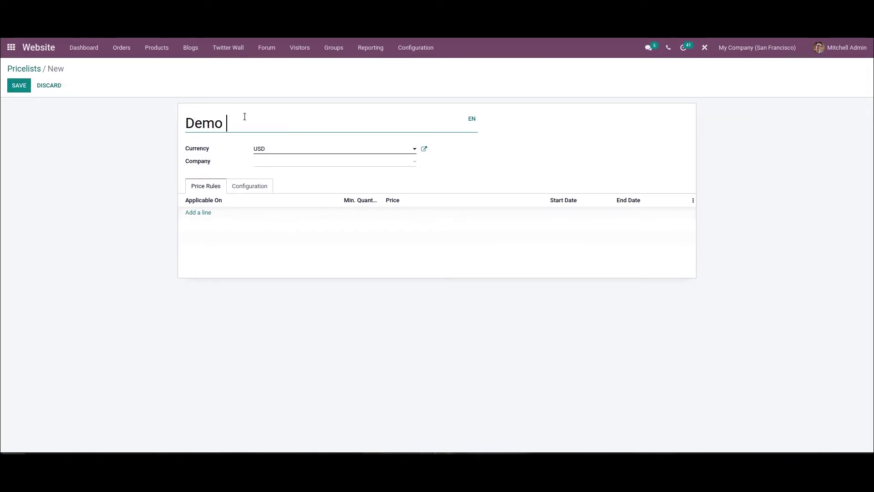
{"action": "type", "text": " Pricelist"}
{"action": "left_click", "coordinate": [298, 150]}
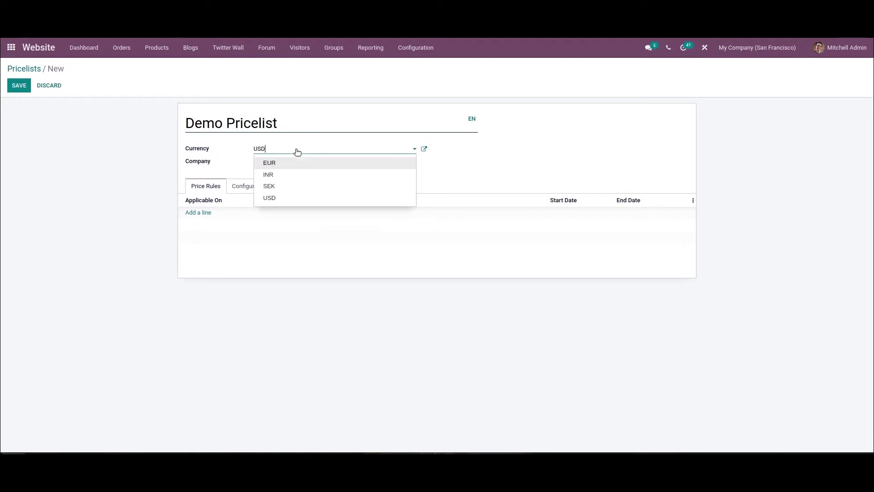
{"action": "left_click", "coordinate": [304, 175]}
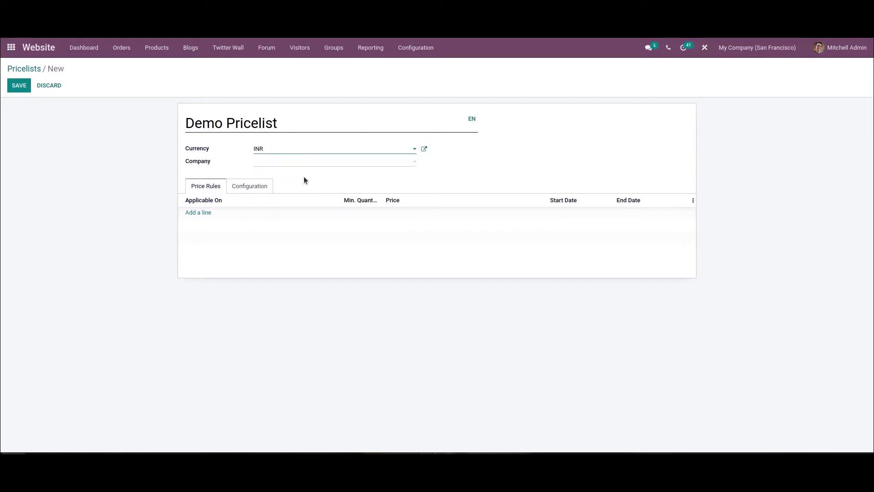
Add a price rule with a Fixed Price of ₹300.00 applied to All Products
{"action": "left_click", "coordinate": [205, 215]}
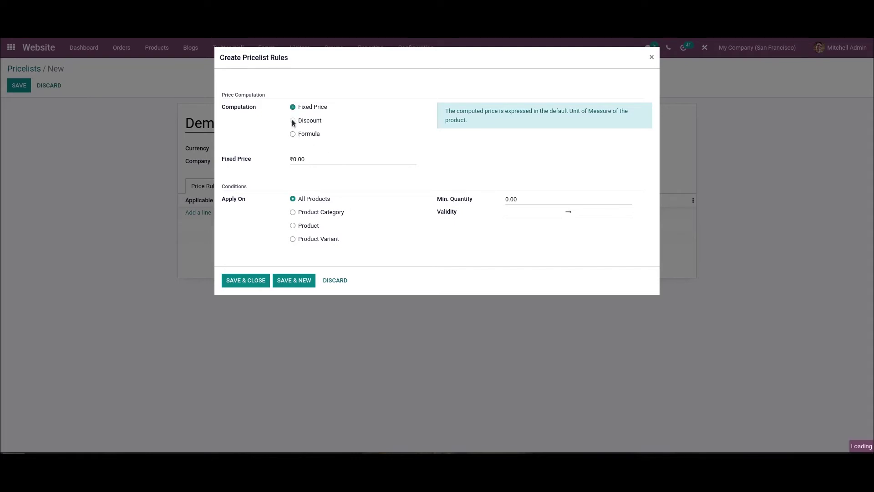
{"action": "left_click", "coordinate": [293, 121]}
{"action": "left_click", "coordinate": [292, 133]}
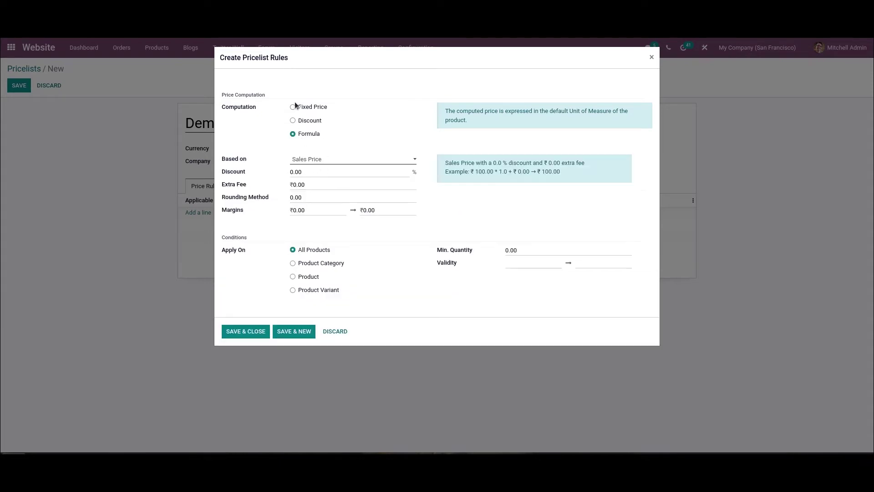
{"action": "left_click", "coordinate": [293, 107]}
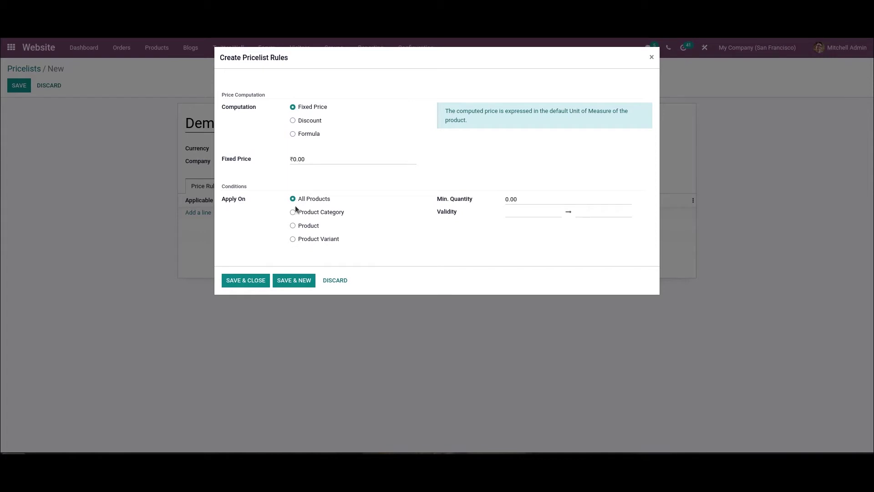
{"action": "left_click", "coordinate": [292, 158]}
{"action": "type", "text": "30"}
{"action": "left_click", "coordinate": [293, 212]}
{"action": "left_click", "coordinate": [293, 226]}
{"action": "left_click", "coordinate": [294, 240]}
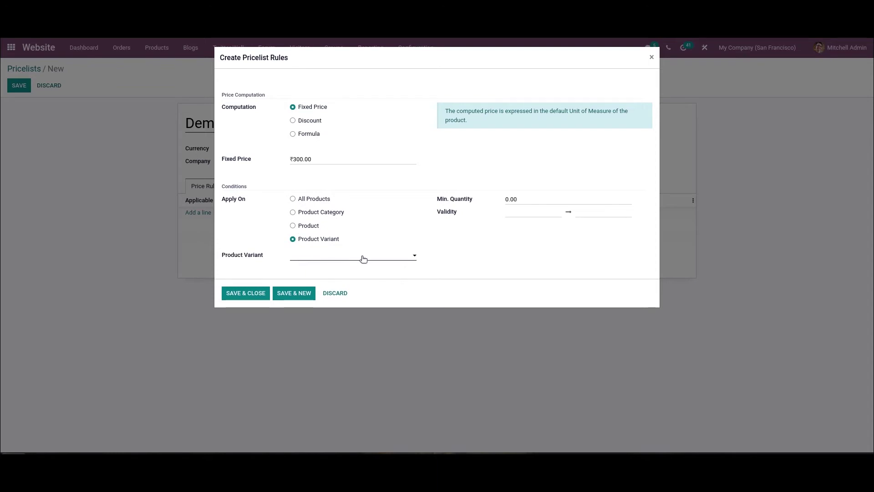
{"action": "left_click", "coordinate": [293, 199]}
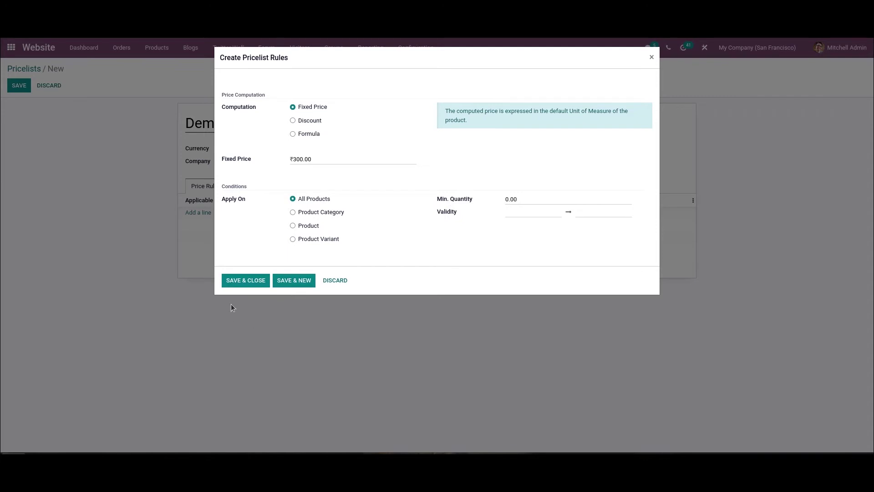
Save the ₹300 price rule and review the pricelist's website and country group settings
{"action": "left_click", "coordinate": [247, 280]}
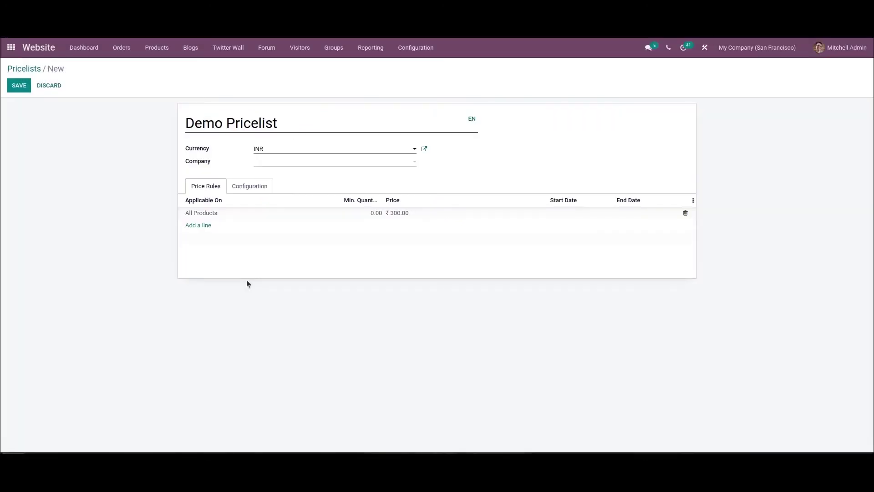
{"action": "left_click", "coordinate": [251, 186]}
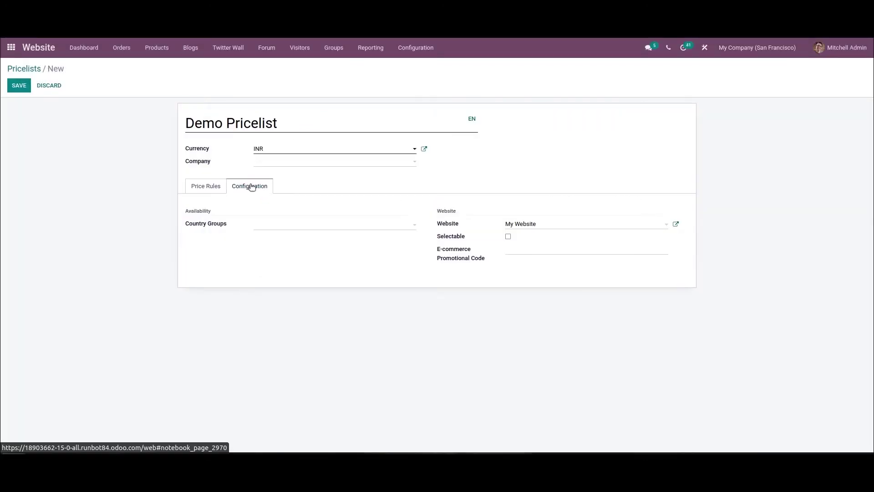
{"action": "left_click", "coordinate": [305, 224]}
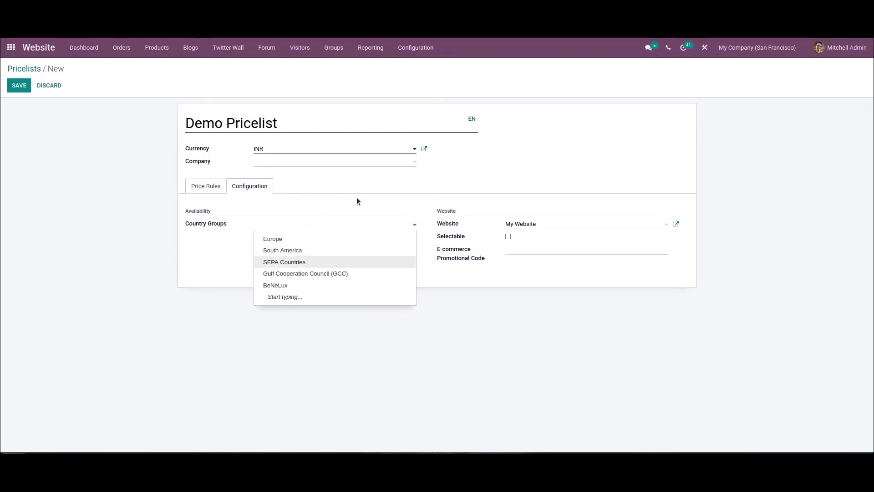
{"action": "left_click", "coordinate": [413, 187]}
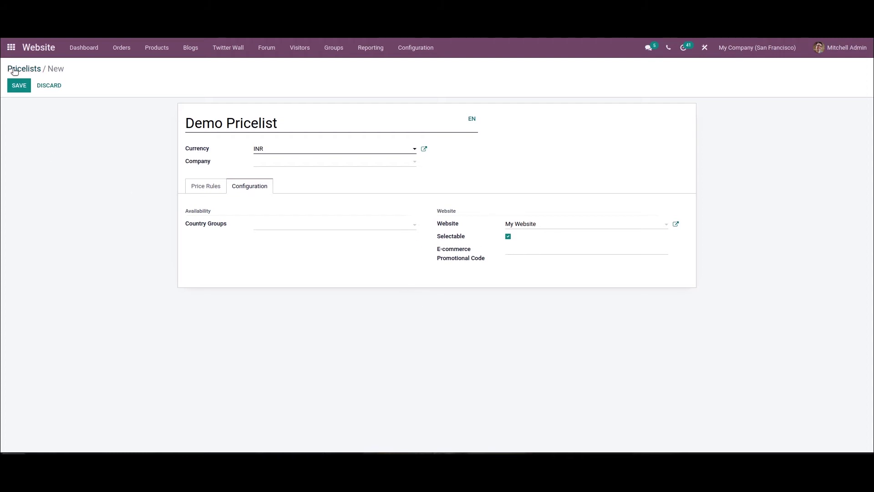
Save Demo Pricelist, then open the Public Pricelist from the pricelists list
{"action": "left_click", "coordinate": [19, 86]}
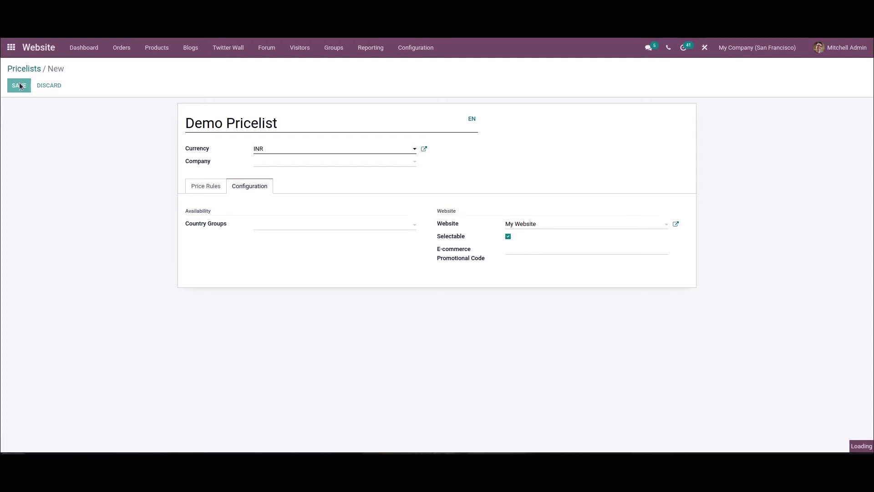
{"action": "left_click", "coordinate": [28, 69]}
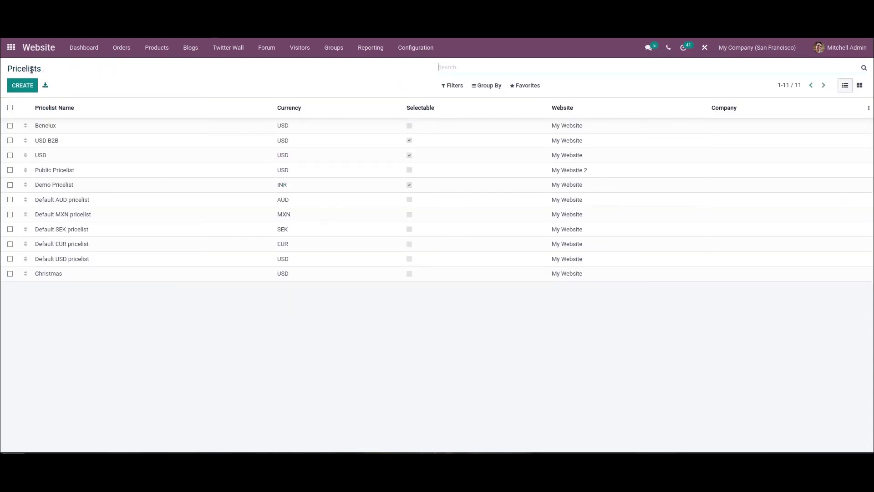
{"action": "left_click", "coordinate": [238, 170]}
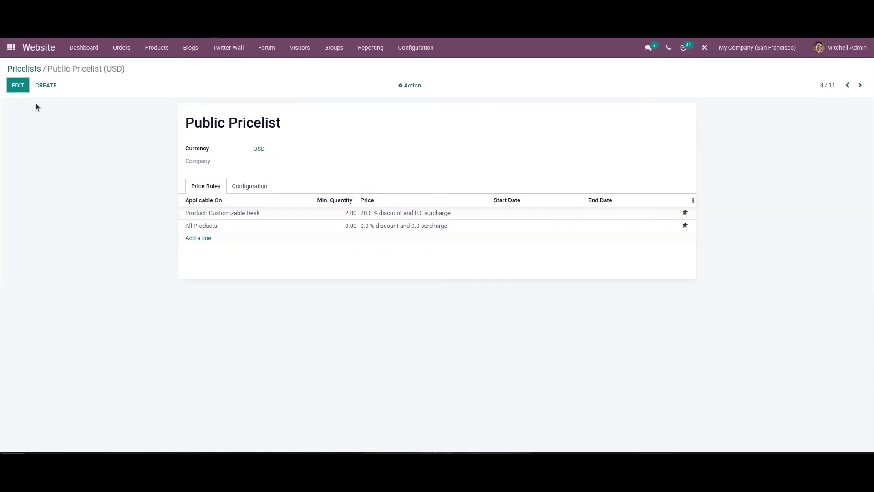
{"action": "left_click", "coordinate": [18, 85]}
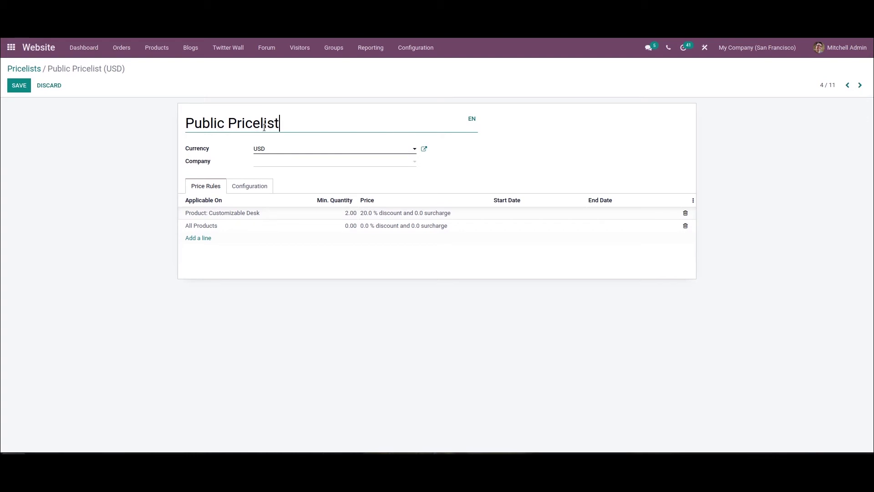
{"action": "left_click", "coordinate": [275, 151]}
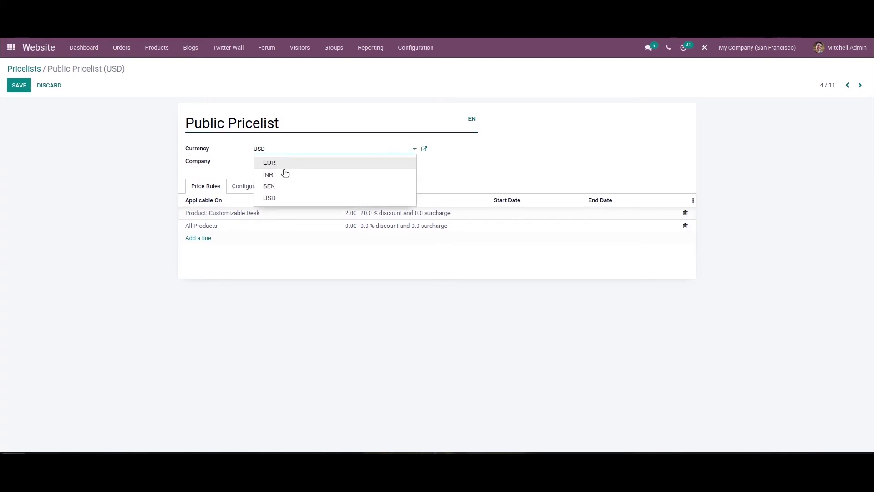
{"action": "left_click", "coordinate": [277, 143]}
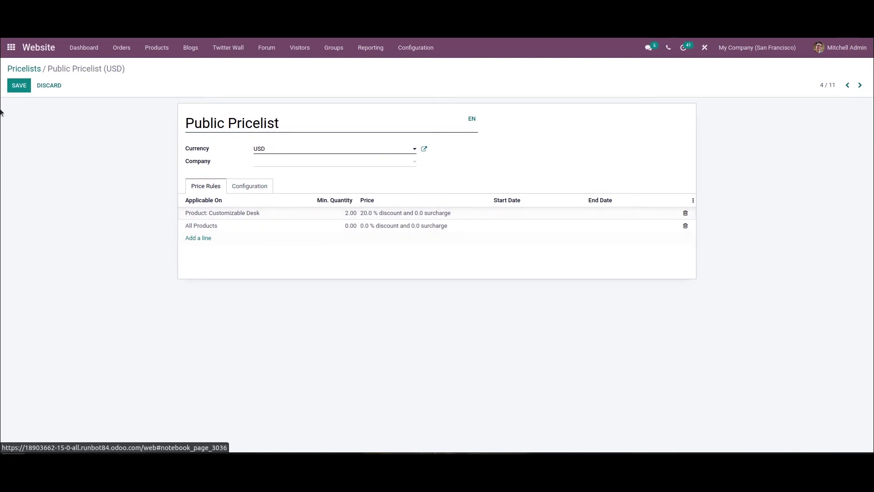
{"action": "left_click", "coordinate": [18, 86]}
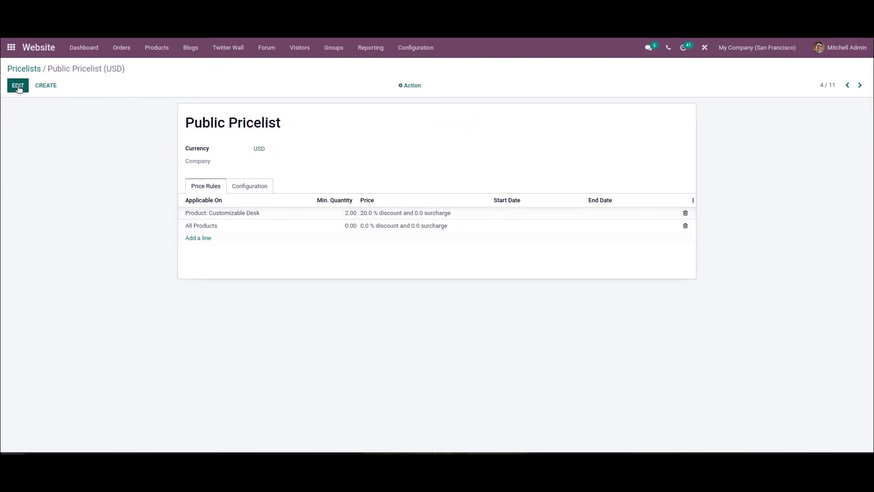
{"action": "left_click", "coordinate": [24, 69]}
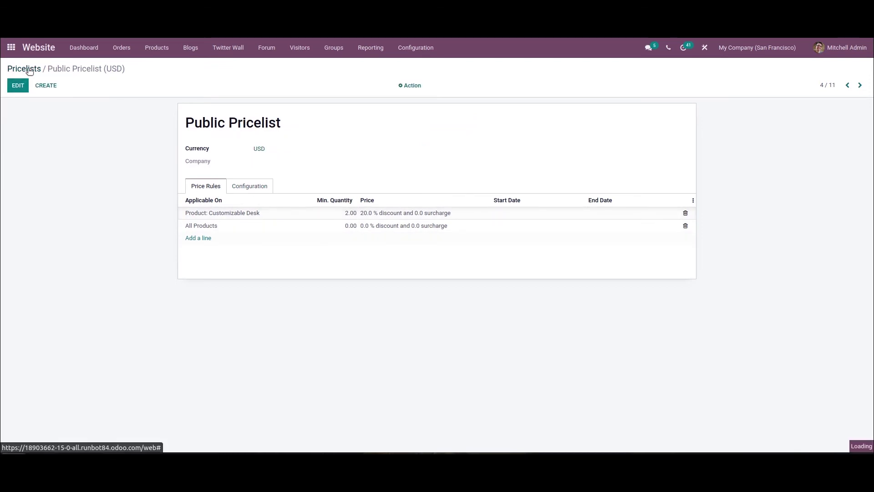
{"action": "left_click", "coordinate": [75, 48]}
From the eCommerce dashboard, go to the website Shop and open the Customizable Desk
{"action": "left_click", "coordinate": [86, 65]}
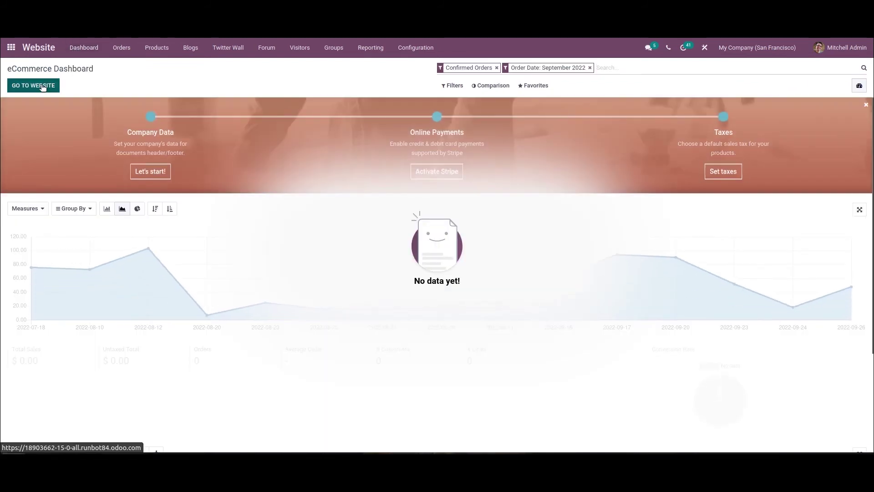
{"action": "left_click", "coordinate": [43, 88]}
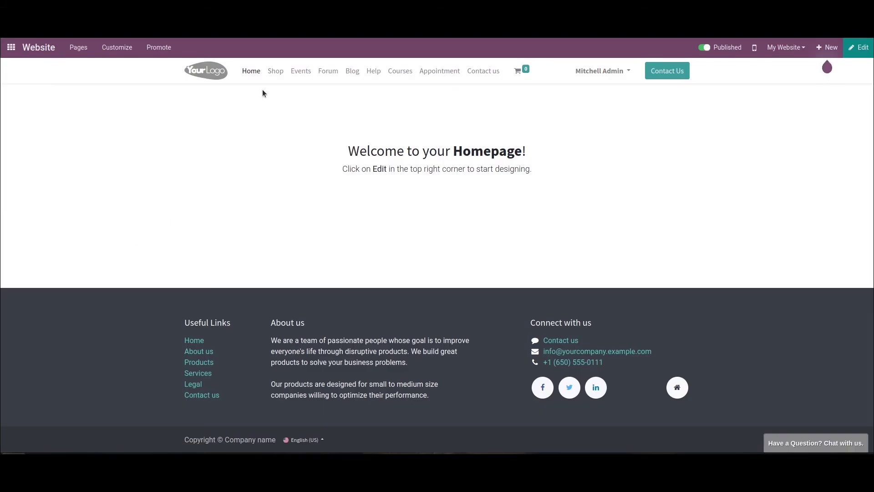
{"action": "left_click", "coordinate": [276, 71]}
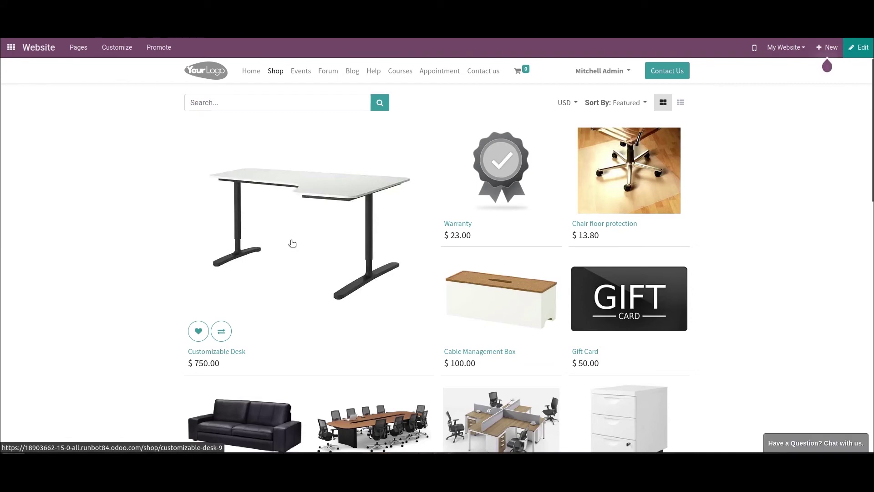
{"action": "left_click", "coordinate": [301, 276]}
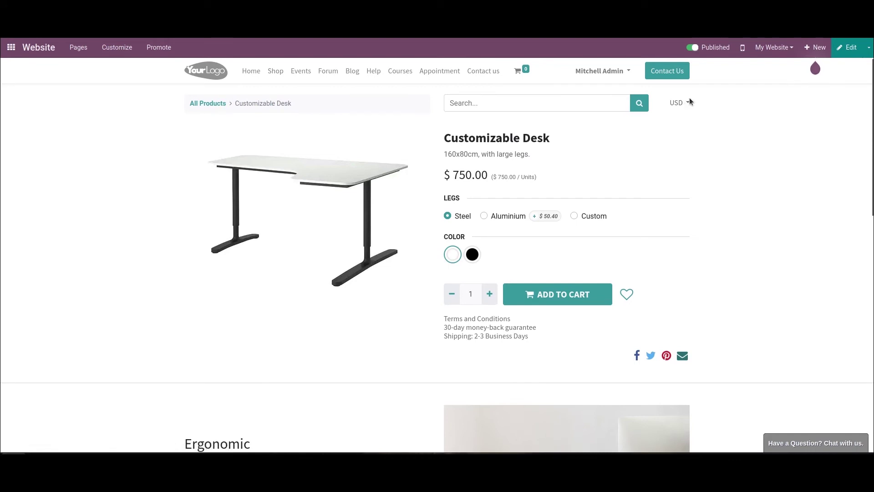
Try the Demo Pricelist, USD and USD B2B pricelists, ending on Demo Pricelist at ₹300.00
{"action": "left_click", "coordinate": [675, 104]}
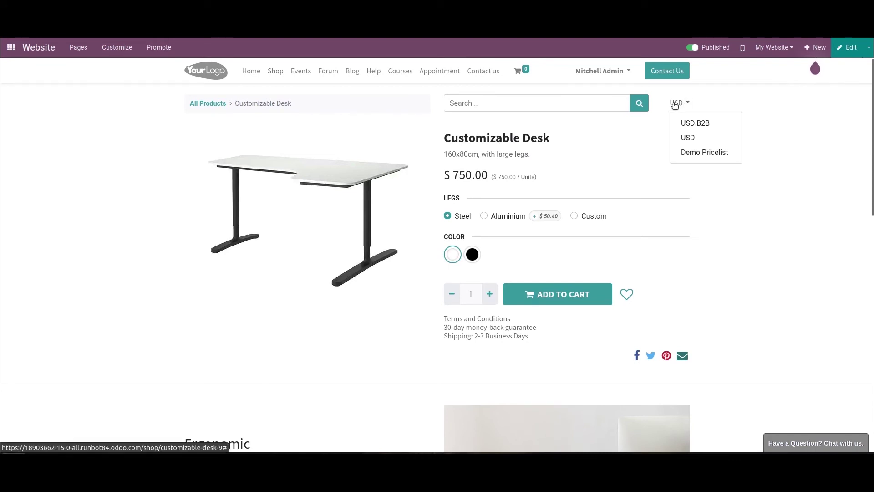
{"action": "left_click", "coordinate": [694, 154]}
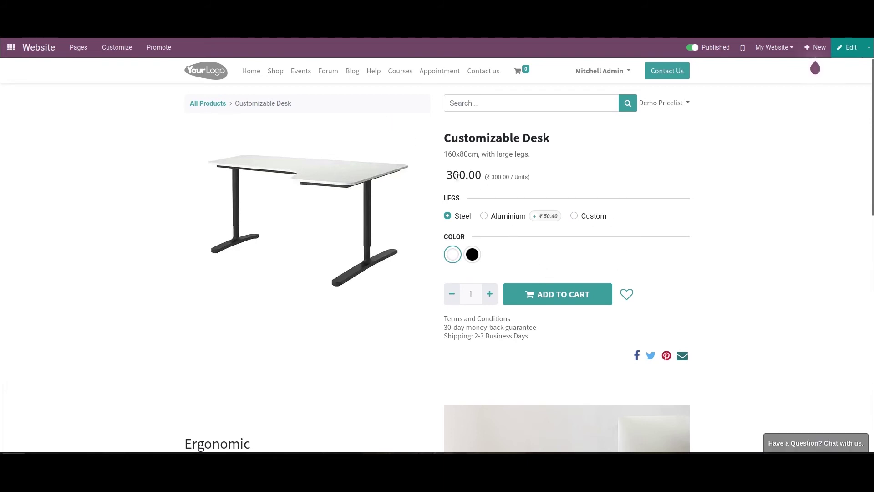
{"action": "left_click", "coordinate": [663, 103]}
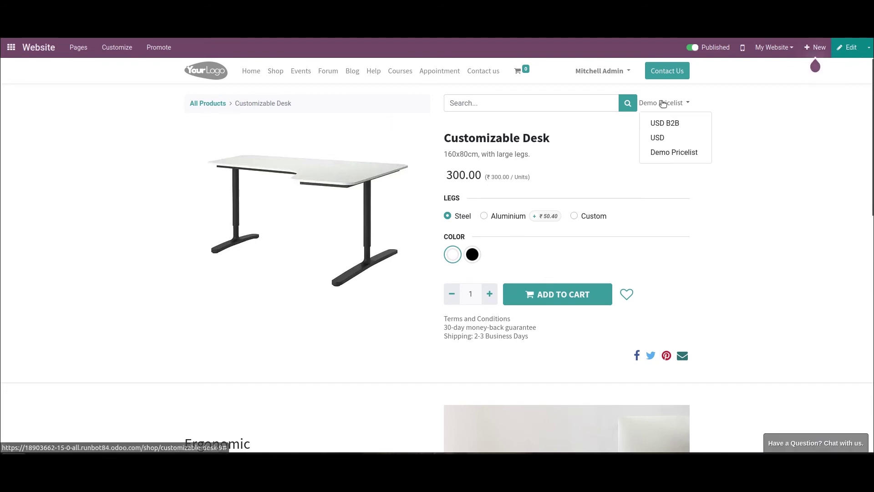
{"action": "left_click", "coordinate": [663, 137]}
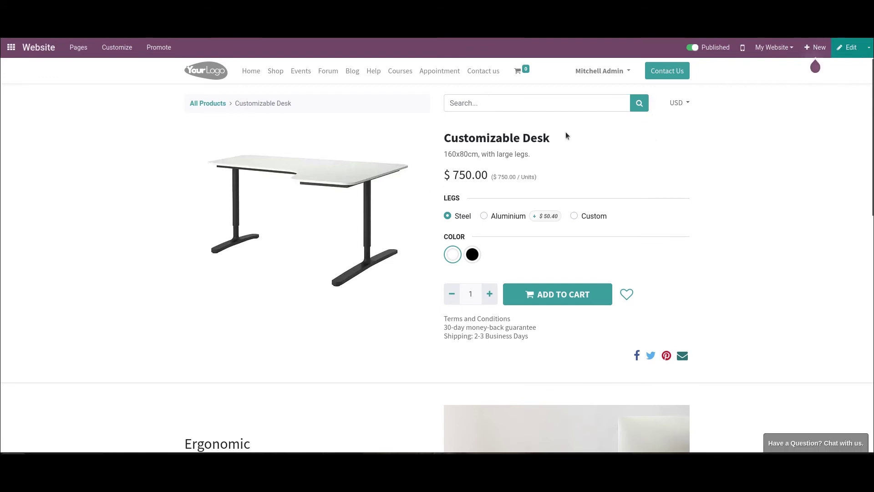
{"action": "left_click", "coordinate": [679, 103]}
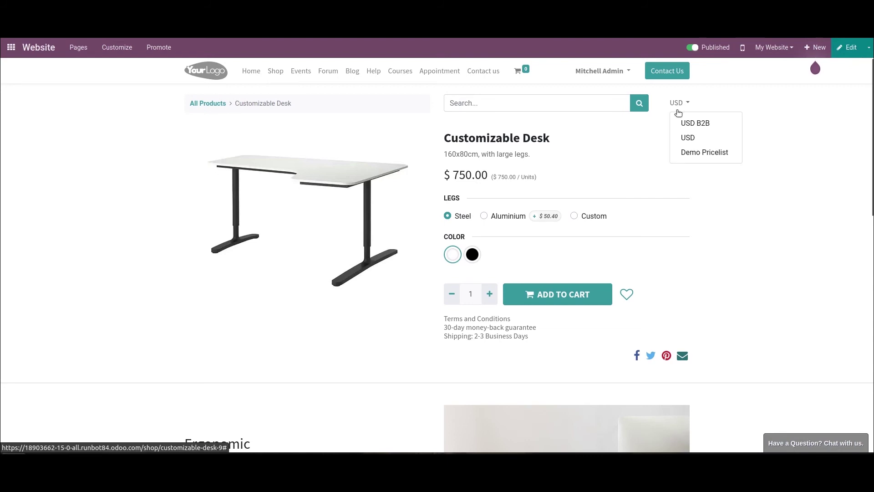
{"action": "left_click", "coordinate": [697, 128]}
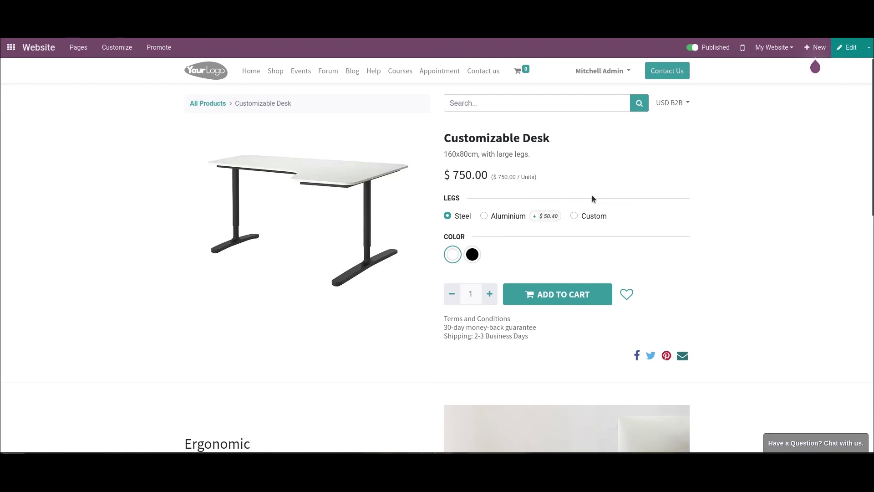
{"action": "left_click", "coordinate": [672, 102]}
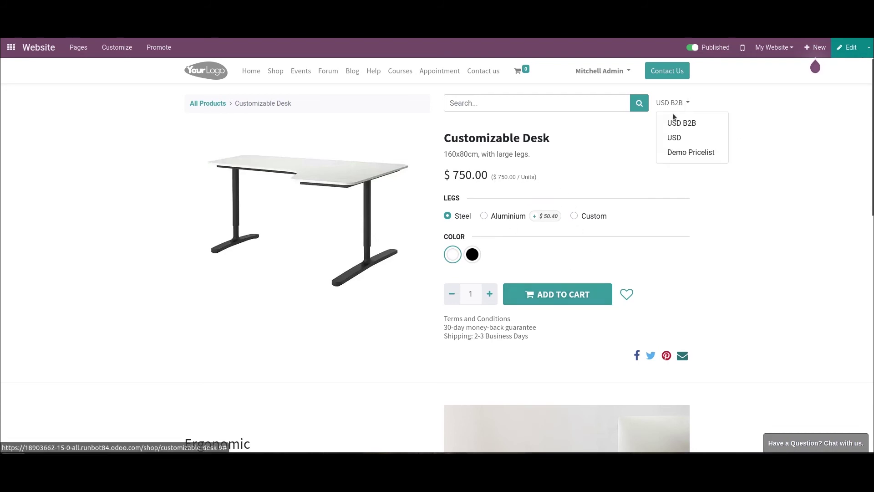
{"action": "left_click", "coordinate": [688, 150]}
{"action": "left_click", "coordinate": [541, 294]}
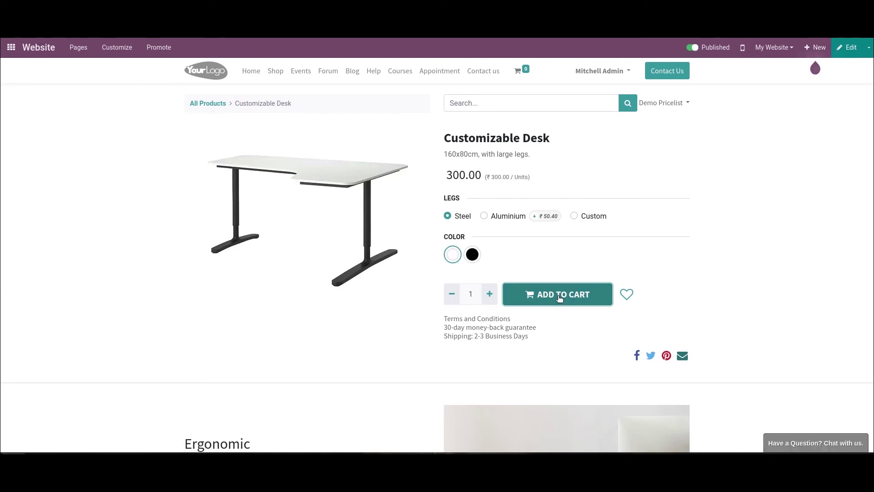
Add the Customizable Desk to the cart and pay by Wire Transfer for ₹645.00
{"action": "left_click", "coordinate": [559, 296]}
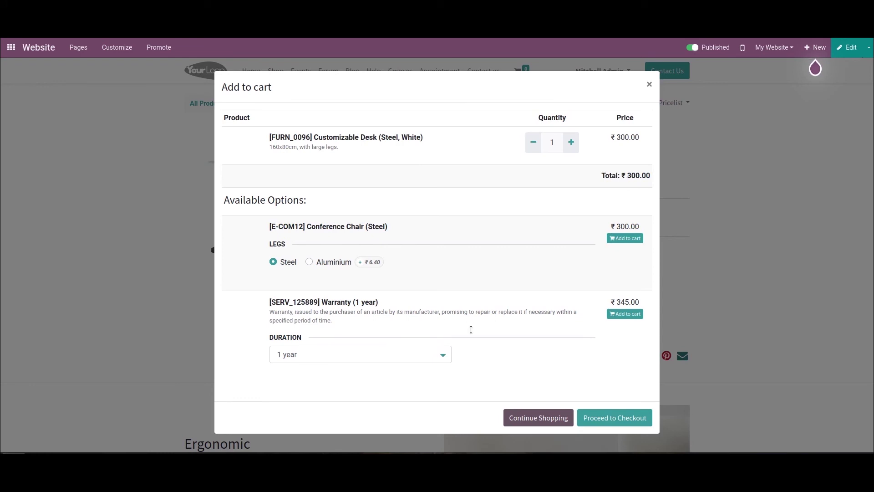
{"action": "left_click", "coordinate": [611, 419]}
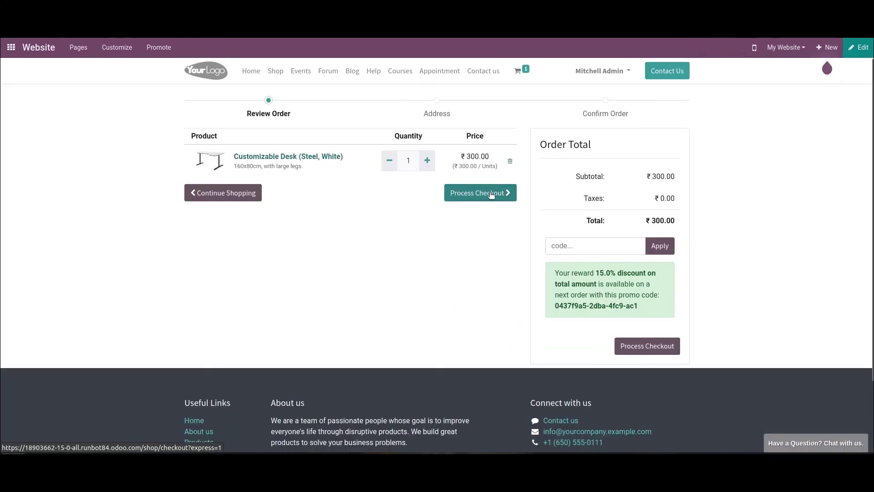
{"action": "left_click", "coordinate": [491, 195]}
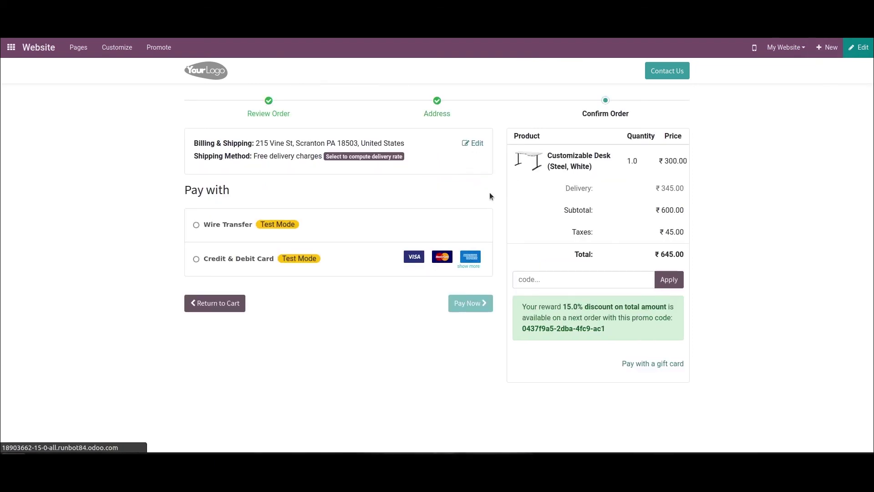
{"action": "left_click", "coordinate": [243, 228]}
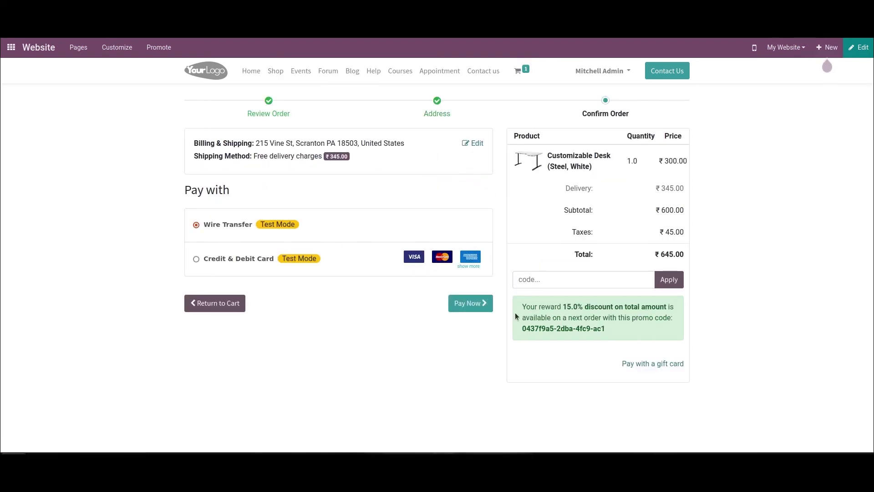
{"action": "left_click", "coordinate": [471, 303]}
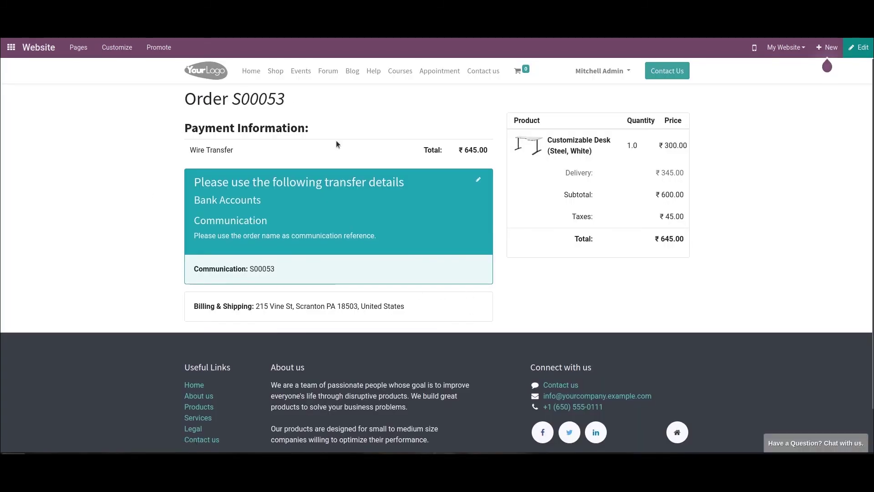
Go to the Sales app and clear the My Quotations filter so every quotation is listed
{"action": "left_click", "coordinate": [10, 48]}
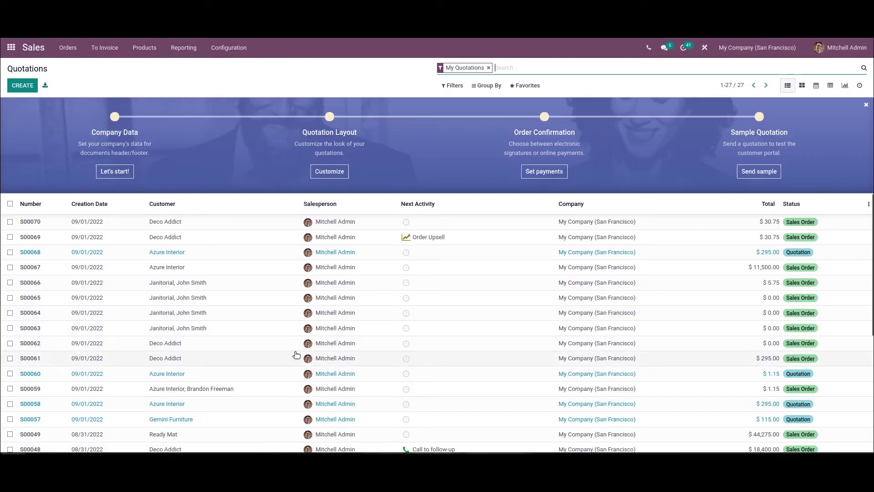
{"action": "scroll", "coordinate": [273, 241], "scroll_direction": "down", "scroll_amount": 5}
{"action": "scroll", "coordinate": [255, 333], "scroll_direction": "up", "scroll_amount": 1}
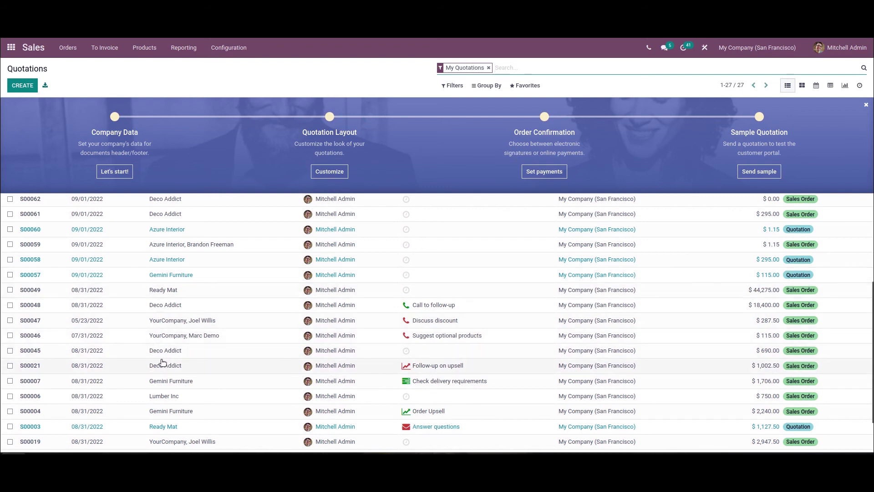
{"action": "left_click", "coordinate": [488, 68]}
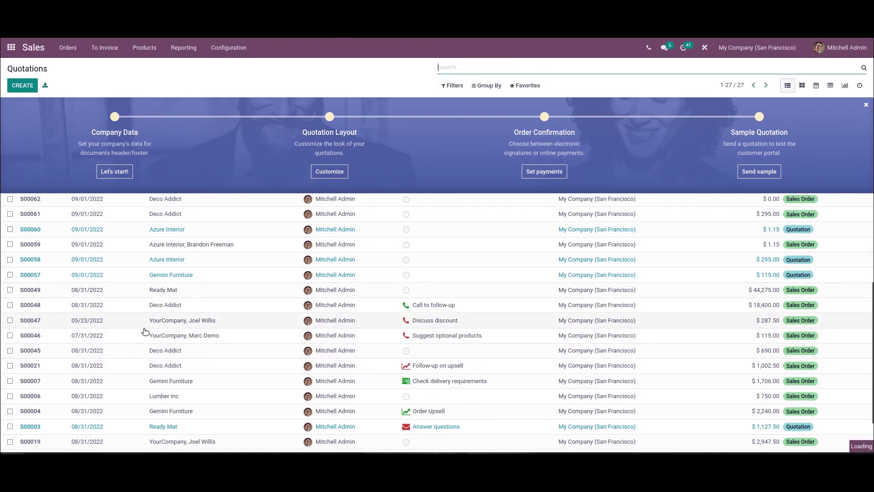
Open quotation S00053 (Demo Pricelist INR, ₹645.00 total) and confirm it as a sales order
{"action": "left_click", "coordinate": [189, 341]}
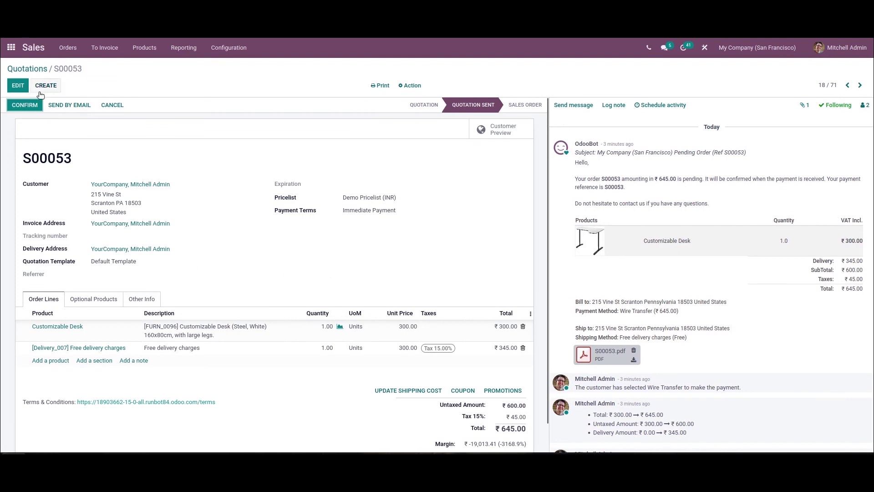
{"action": "left_click", "coordinate": [25, 105]}
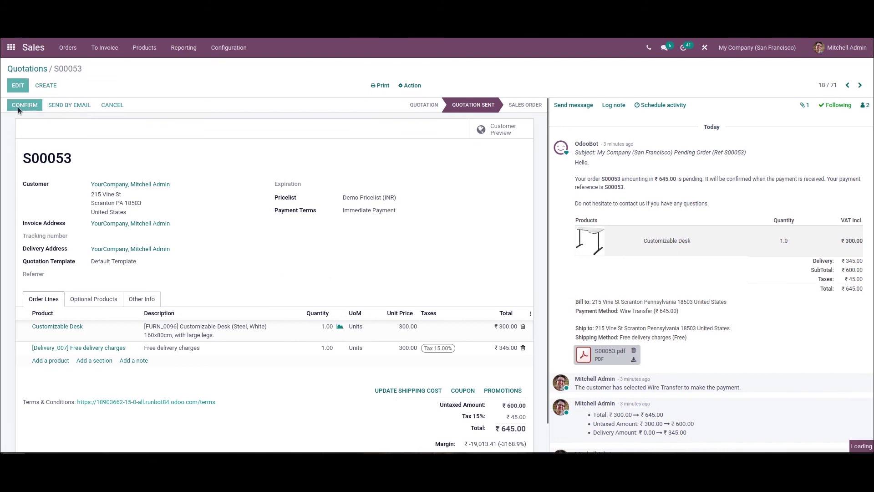